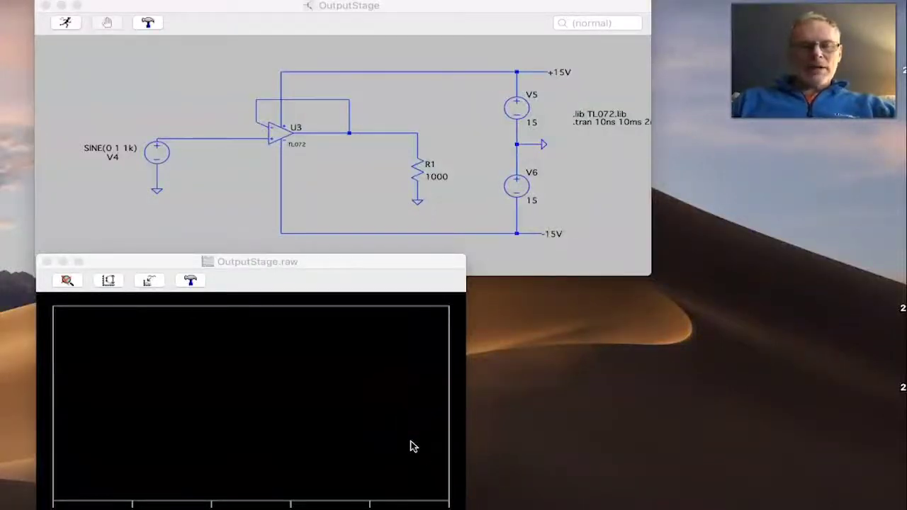
- Open the op-amp internal schematic screenshot and move it up and right beside the buffer circuit
left_click(434, 400)
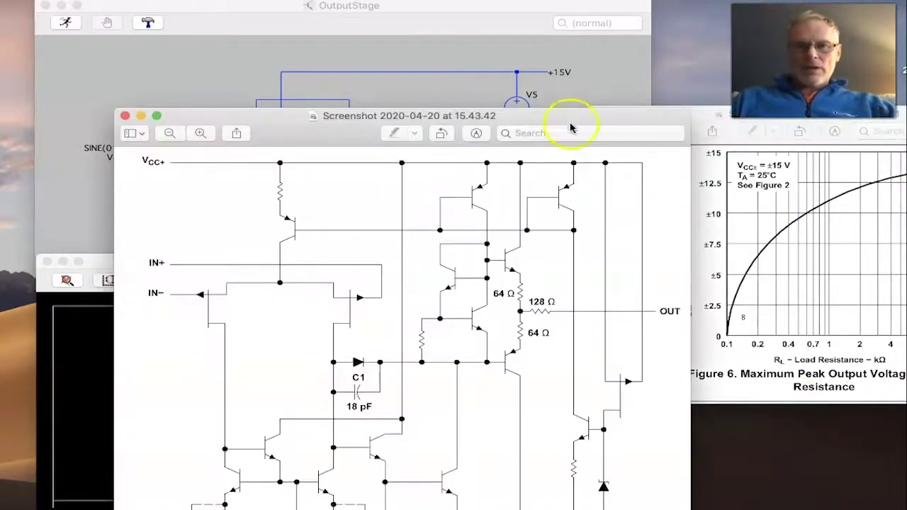
left_click_drag(571, 126, 707, 11)
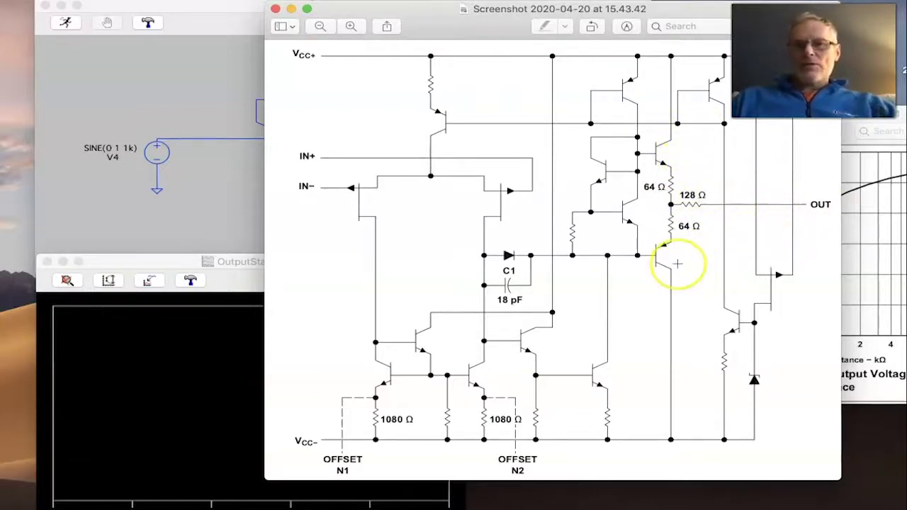
- Minimize the internal-circuit screenshot to reveal the Figure 6 output-voltage-versus-load-resistance graph
left_click(292, 9)
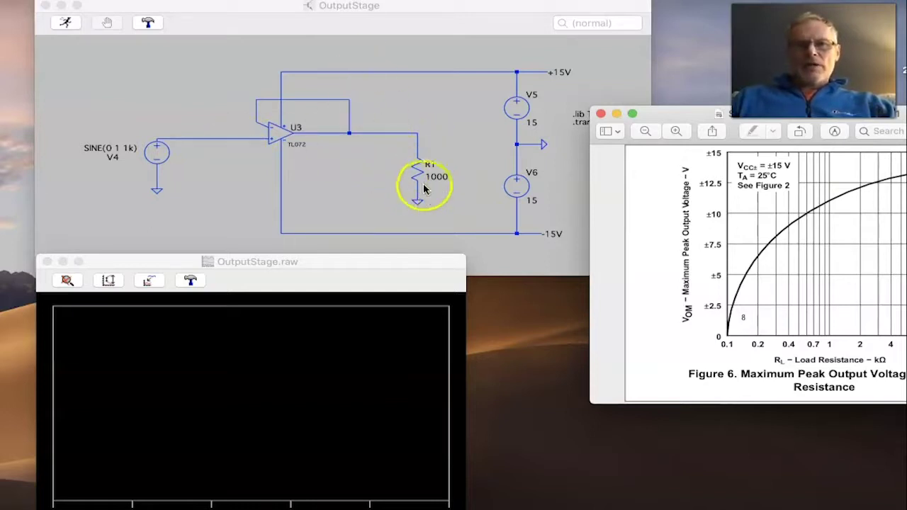
- Shift the Figure 6 graph window left so the full 0.1–10 kΩ curve is visible
left_click_drag(688, 115, 579, 116)
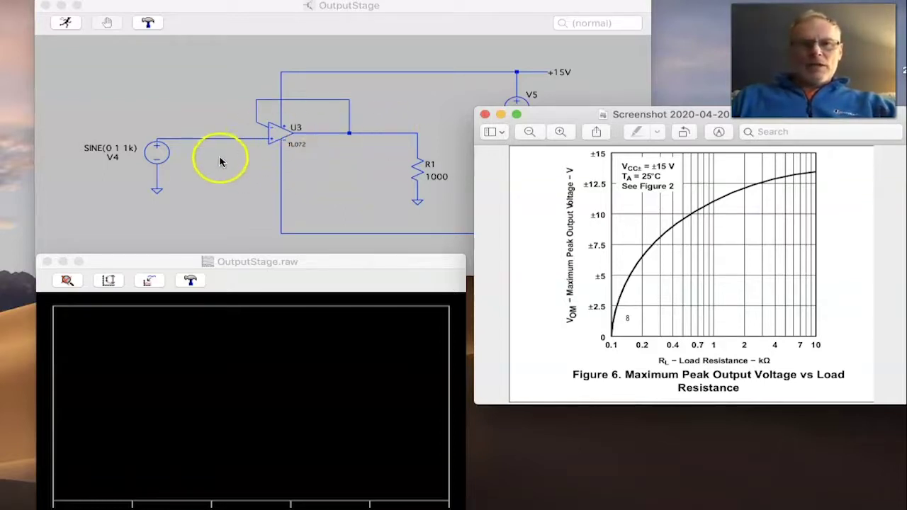
- Run the 1000 Ω-load simulation and plot input V(n002) and output V(n001) as 1 V sines
right_click(152, 157)
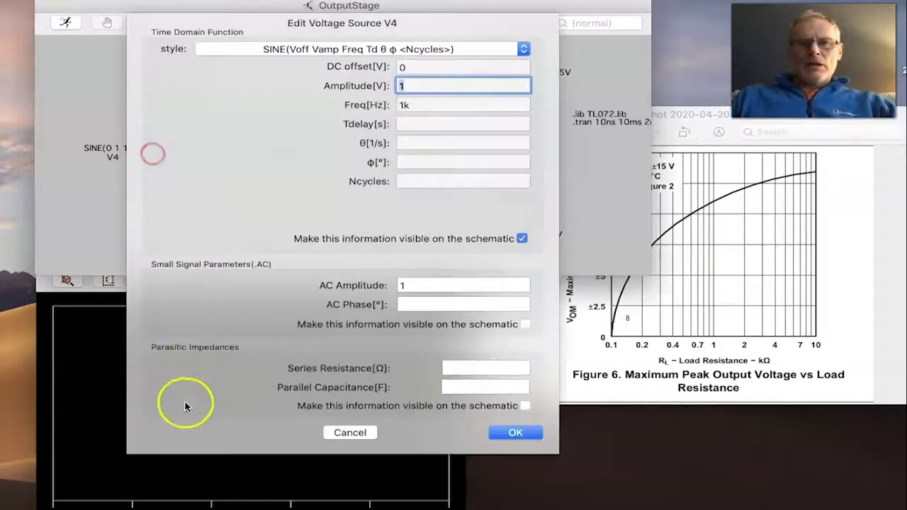
left_click(513, 430)
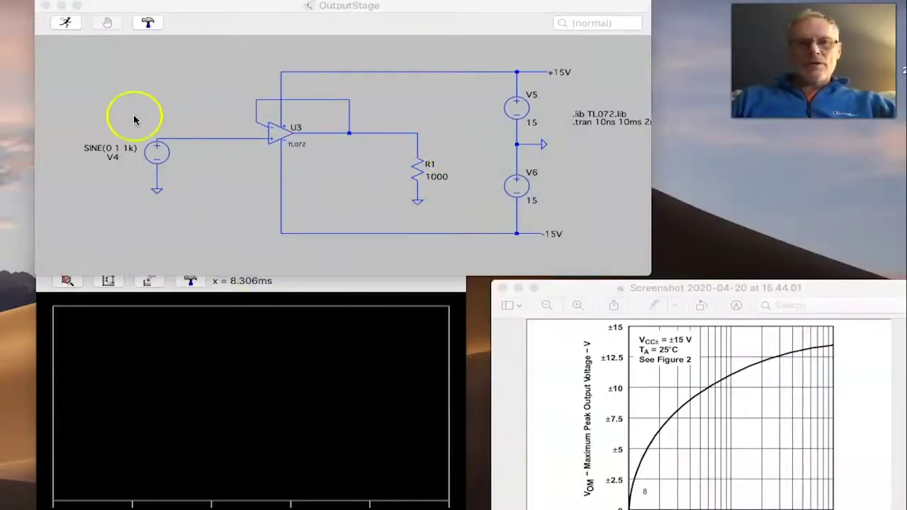
left_click(65, 23)
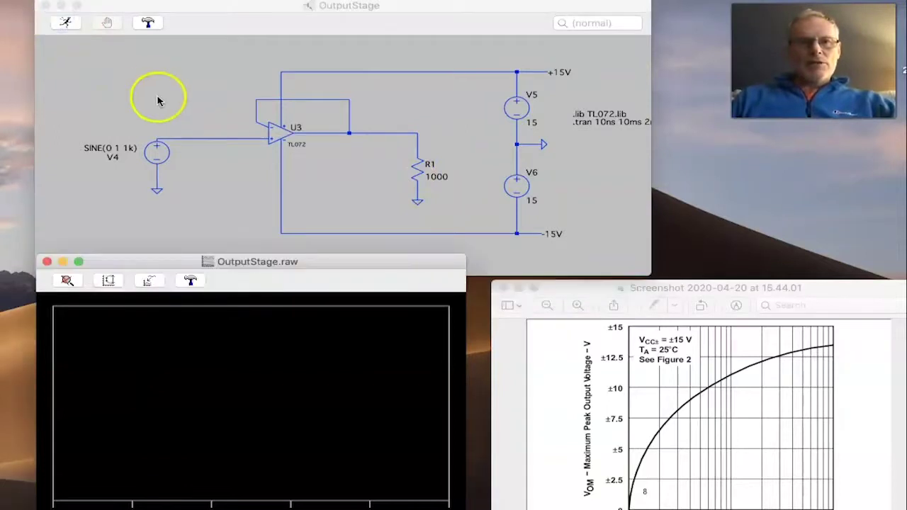
left_click(202, 139)
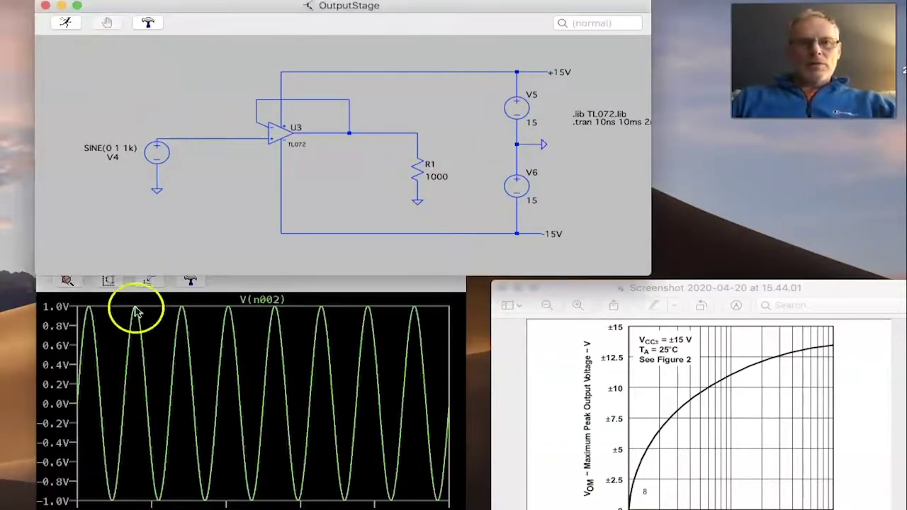
left_click(417, 134)
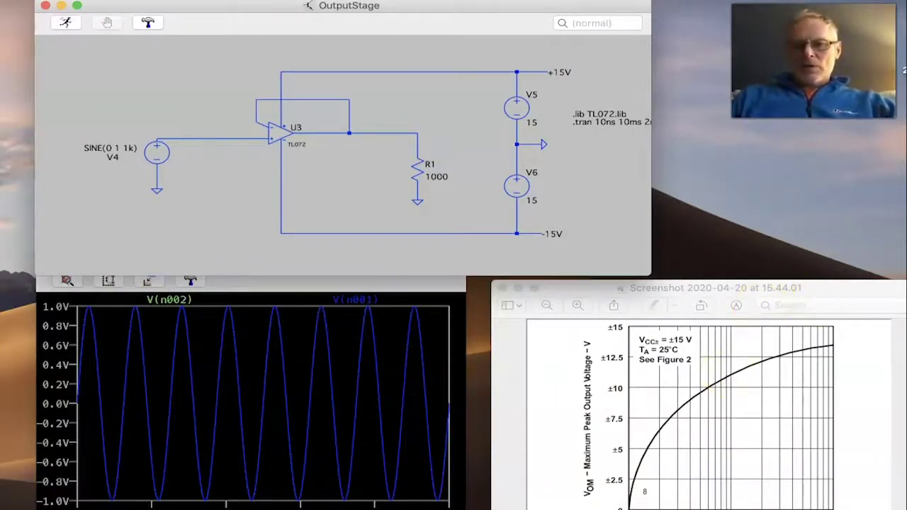
left_click_drag(820, 286, 723, 103)
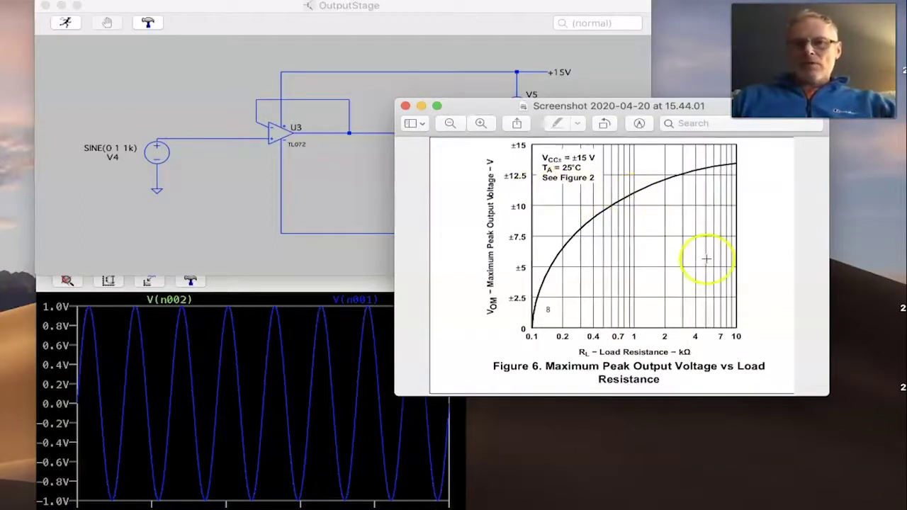
- Change load resistor R1 to 200 and rerun the simulation
left_click_drag(749, 105, 821, 258)
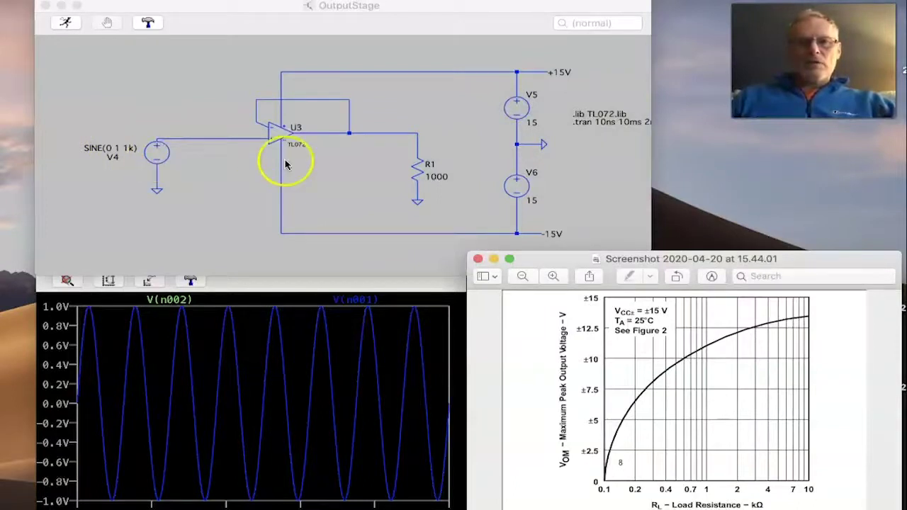
left_click(438, 177)
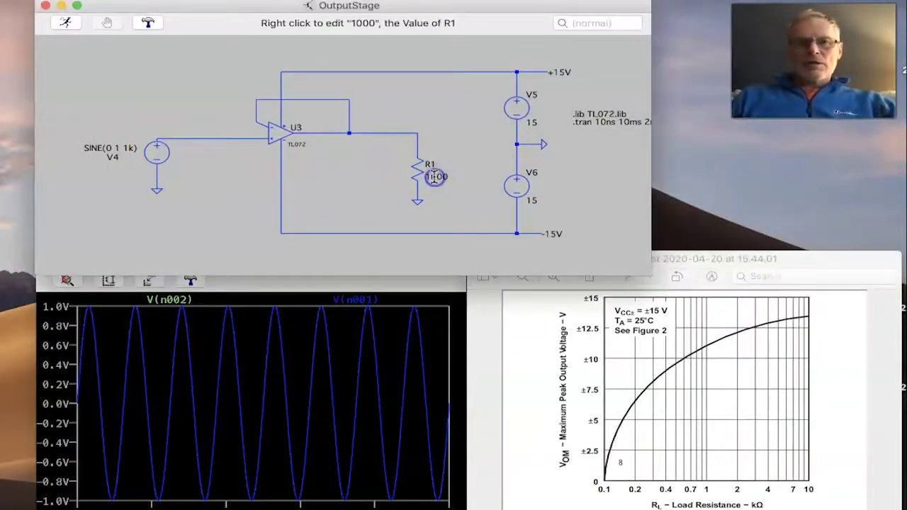
right_click(435, 177)
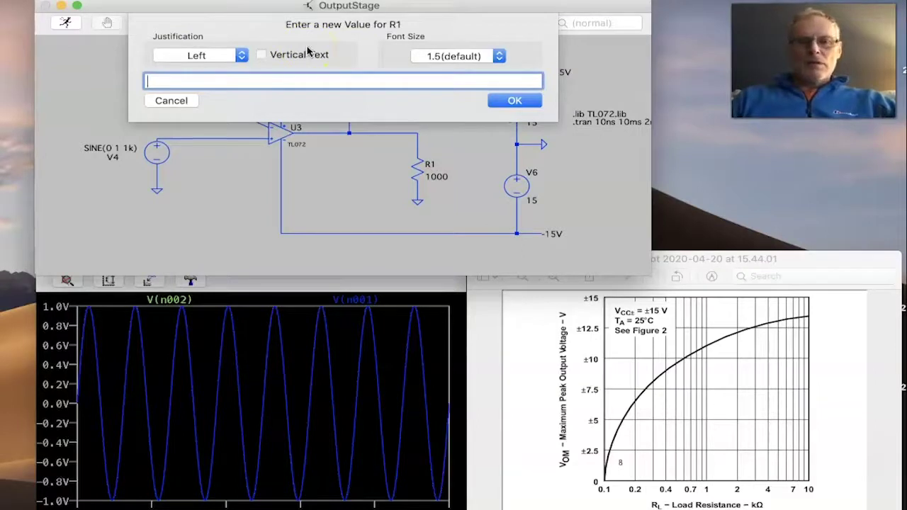
type("200")
key("Return")
left_click(66, 24)
- Plot the R1 node voltage and place the datasheet load-resistance graph alongside
left_click(261, 151)
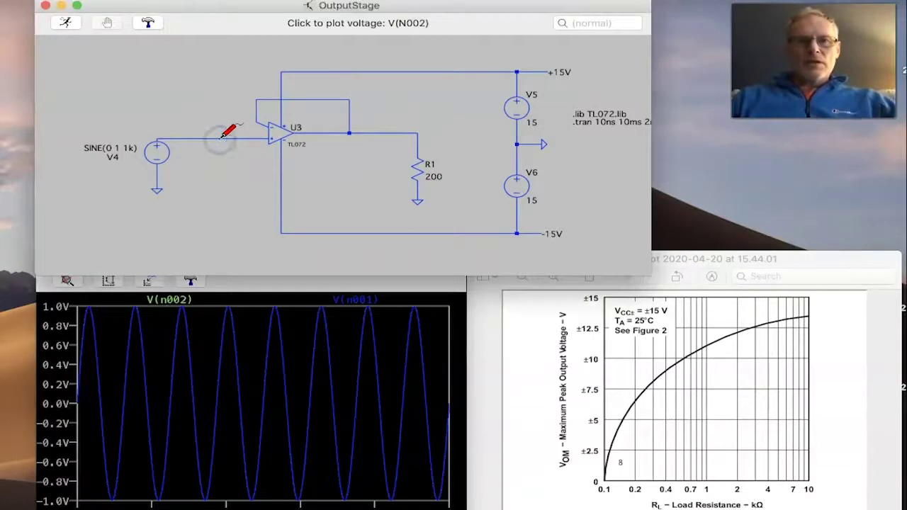
left_click(413, 133)
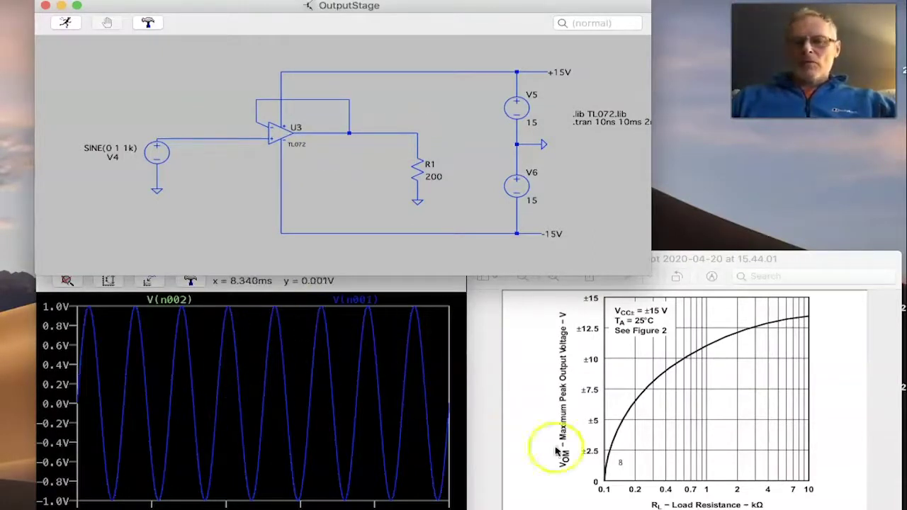
left_click_drag(814, 259, 726, 150)
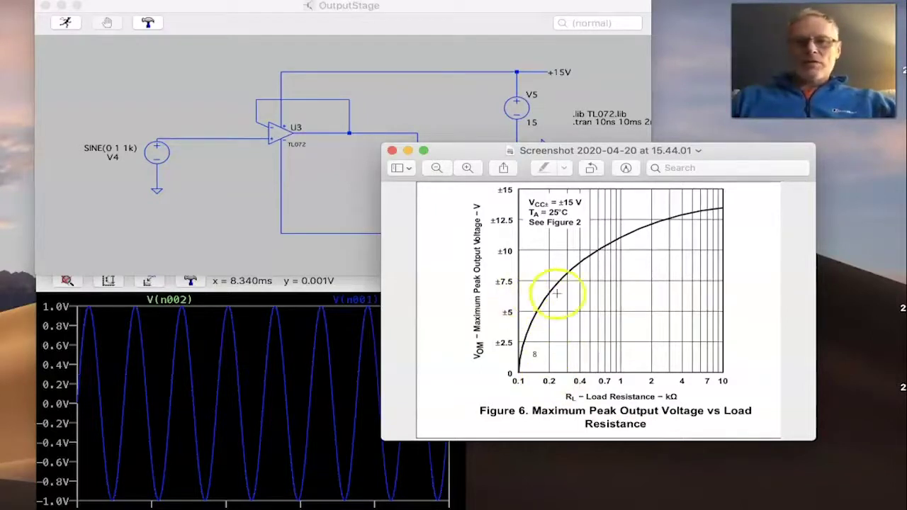
left_click_drag(724, 150, 802, 126)
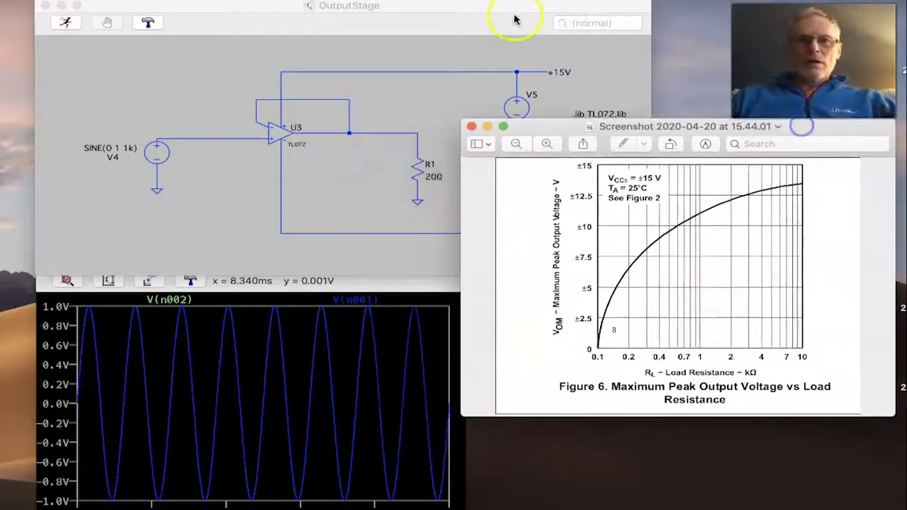
- Change load resistor R1 to 20 Ω
left_click(510, 13)
right_click(432, 175)
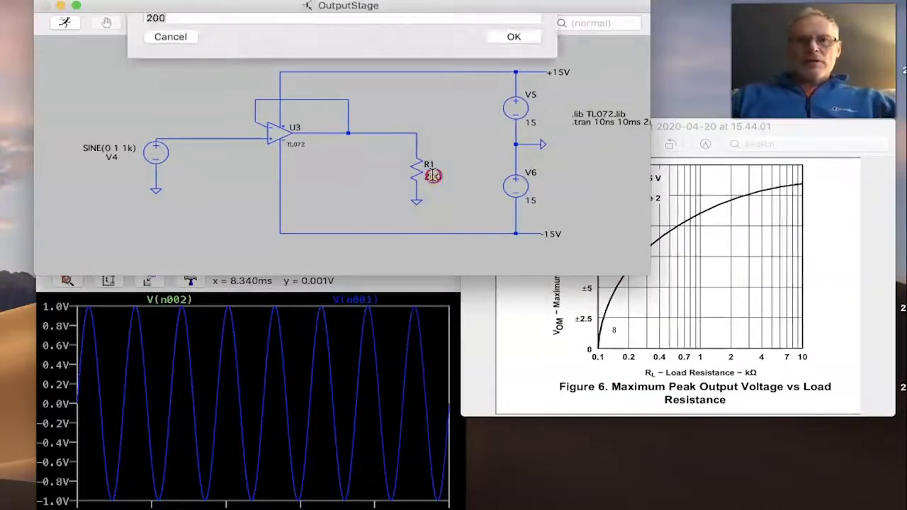
type("200")
left_click(513, 100)
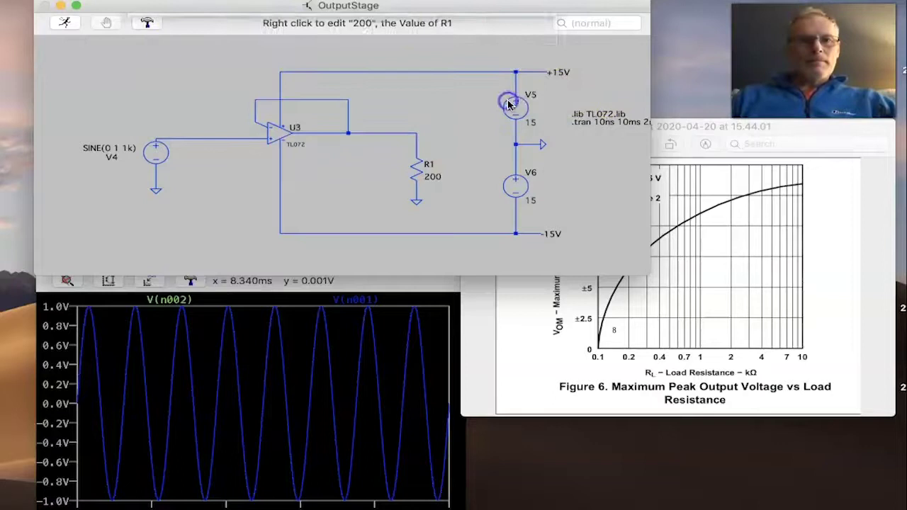
- Plot V(n002) and V(n001) and rerun, showing the output clipping near ±0.5 V
left_click(238, 134)
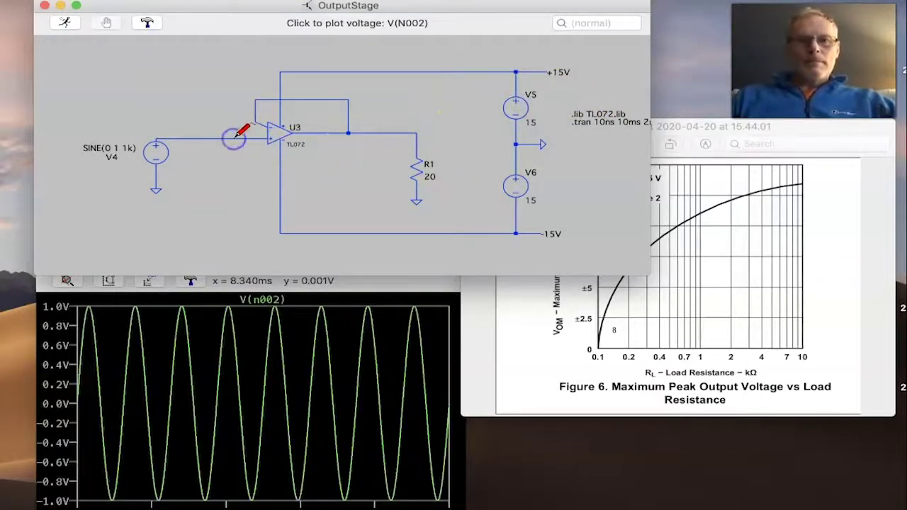
left_click(417, 129)
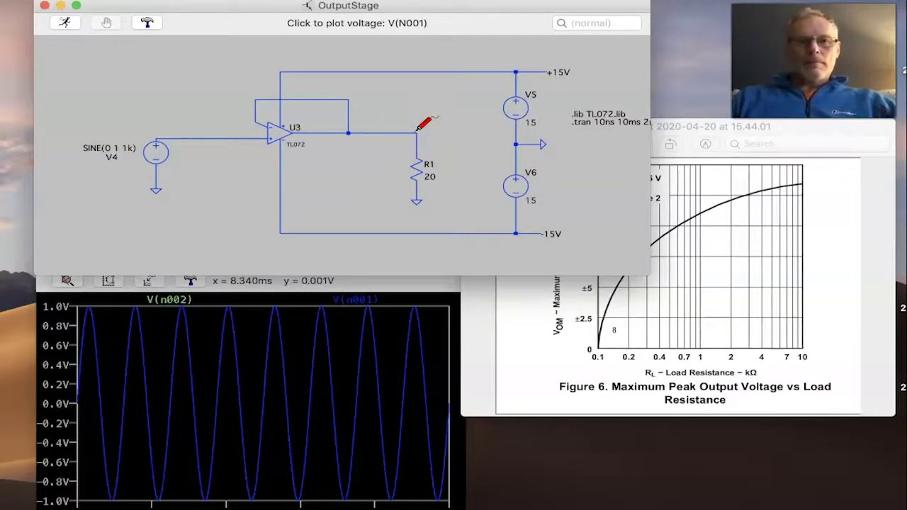
left_click(67, 23)
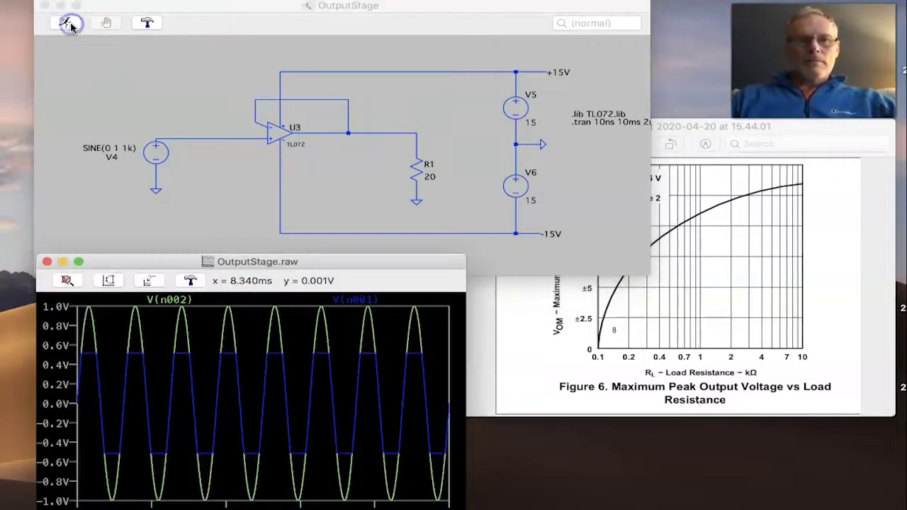
left_click_drag(438, 252, 378, 276)
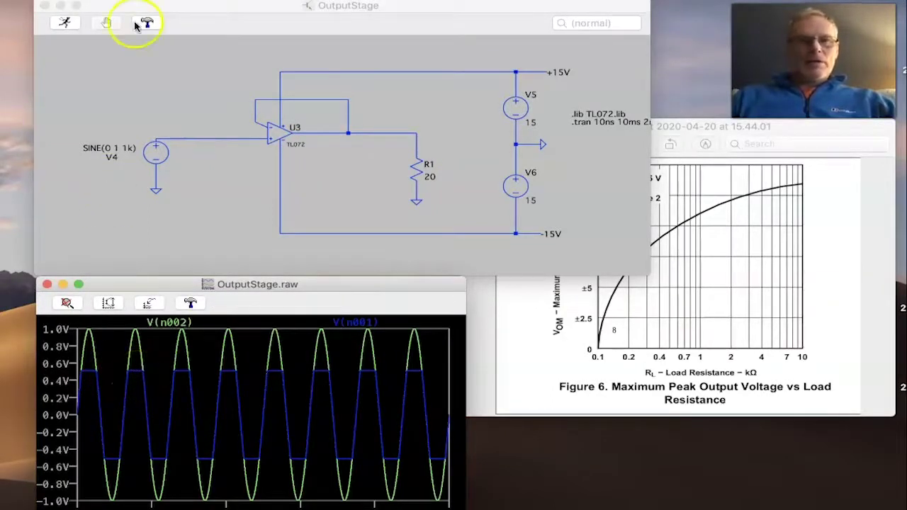
- Add the load current I(R1), flat-topping near ±25 mA, to the waveform plot
left_click(74, 21)
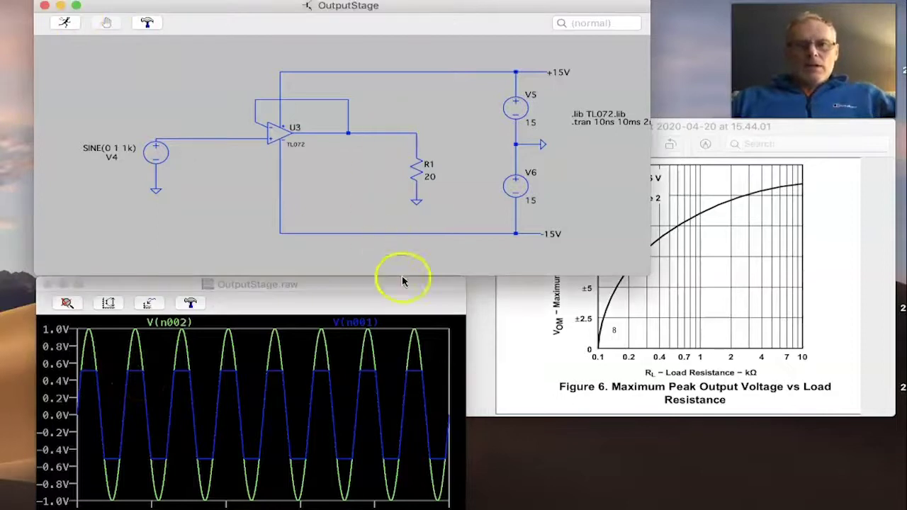
left_click(423, 160)
left_click(399, 370)
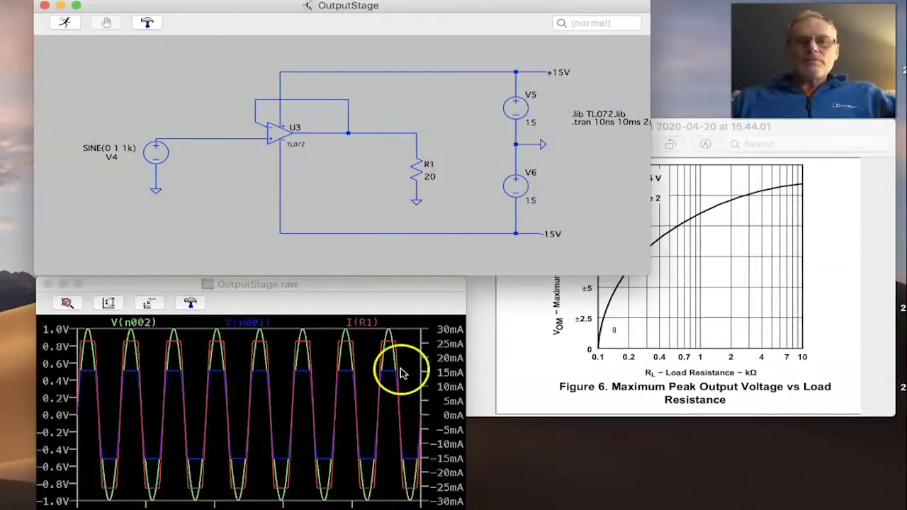
left_click(409, 310)
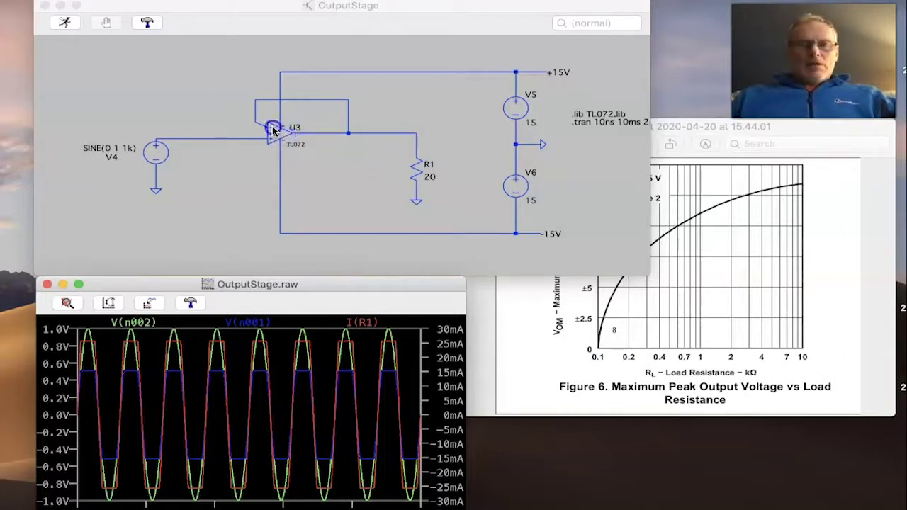
- Set source V4 to SINE(0 10 1k) and rerun the simulation
right_click(157, 159)
left_click(340, 71)
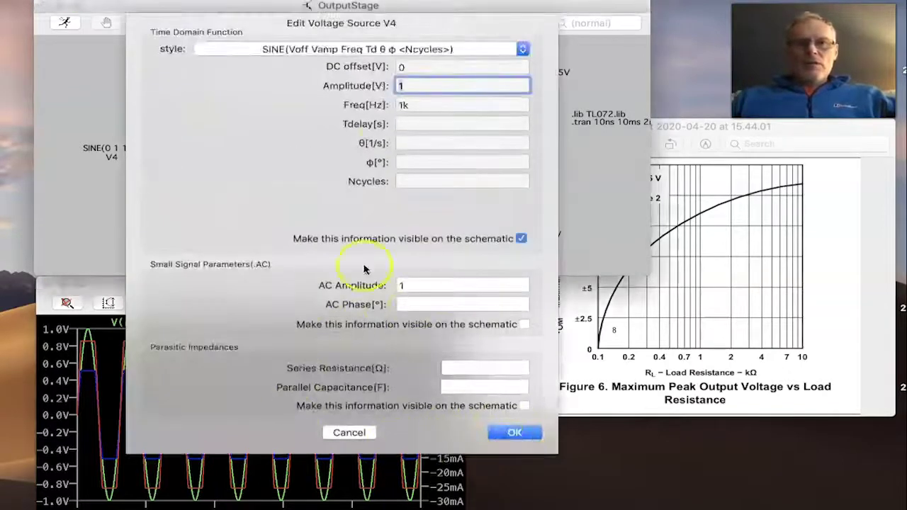
left_click(421, 84)
type("0")
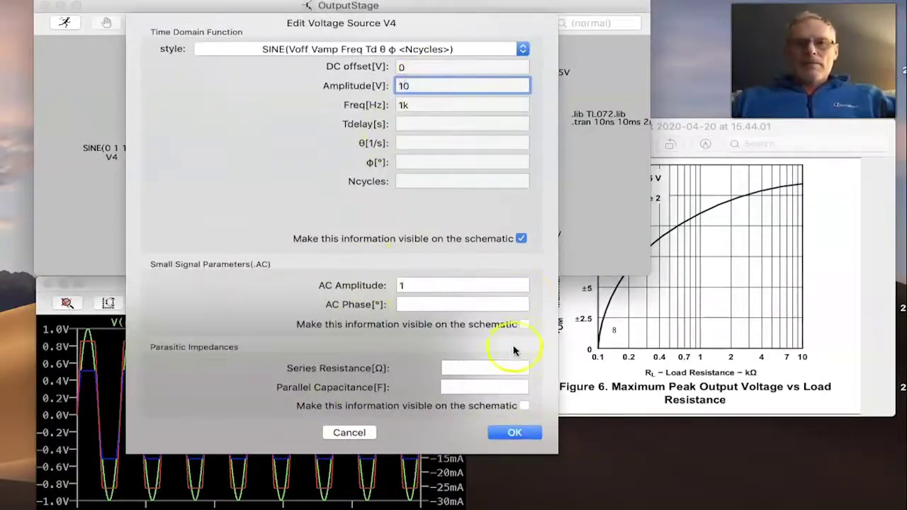
left_click(510, 433)
left_click(180, 23)
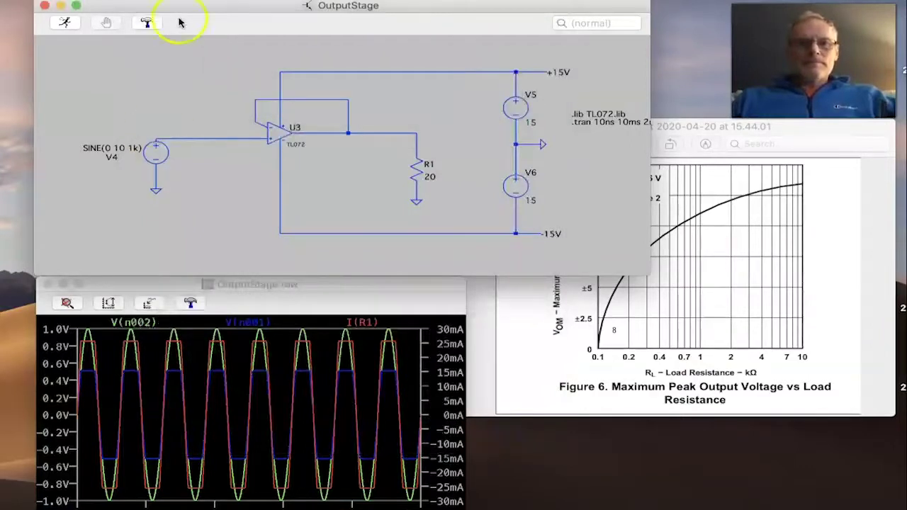
left_click(67, 23)
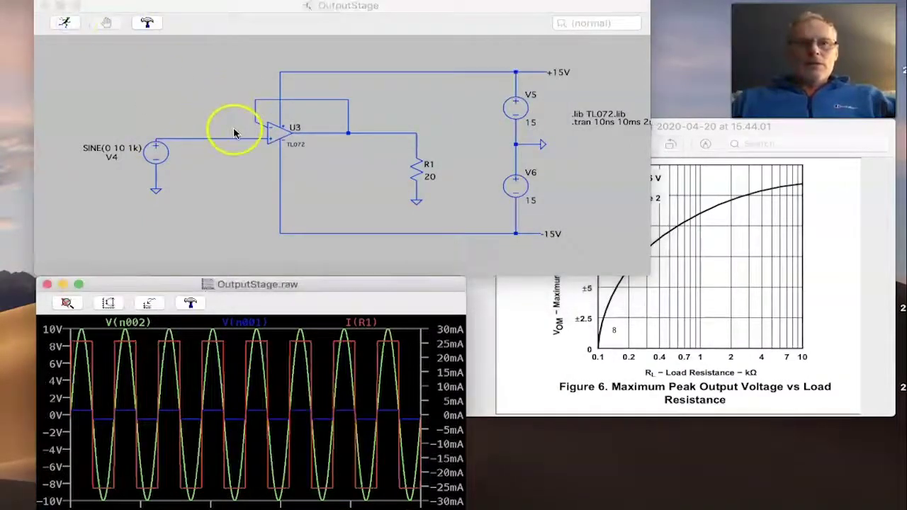
left_click(233, 142)
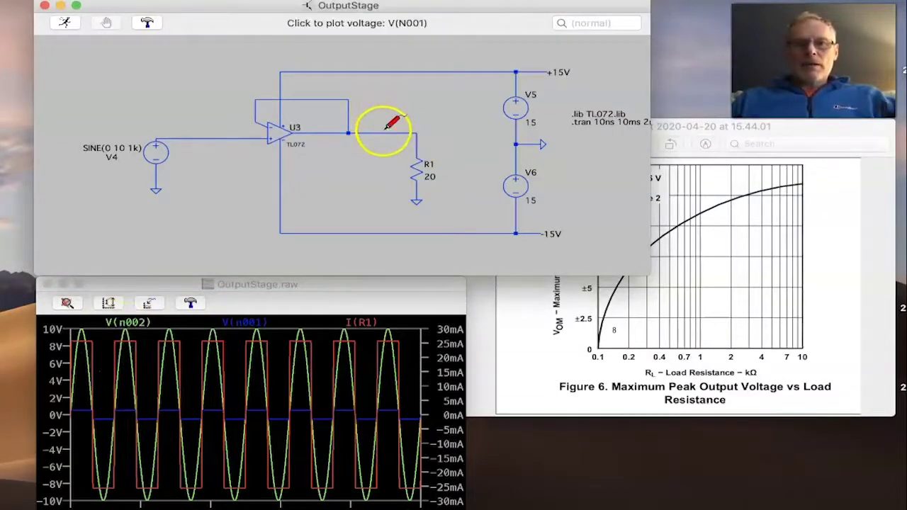
- Replot only V(n001), clipping at about ±500 mV, together with the R1 current I(R1)
left_click(416, 200)
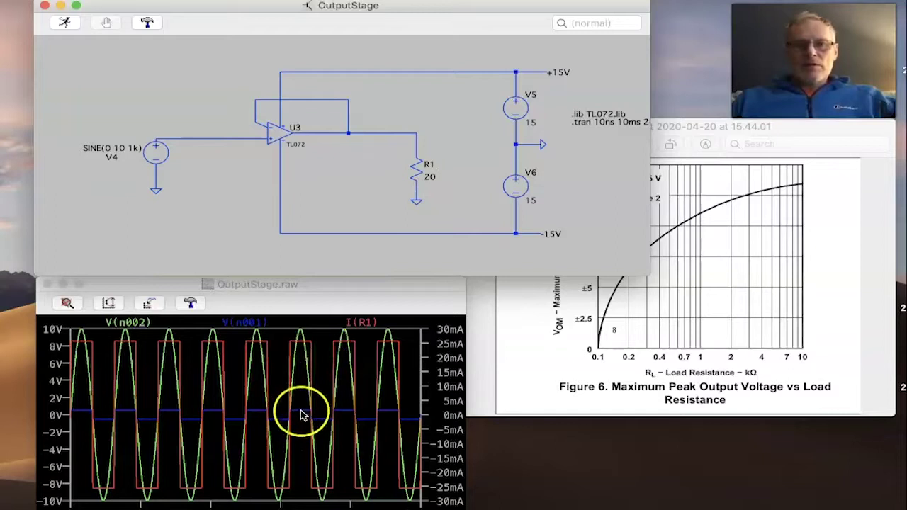
left_click(406, 132)
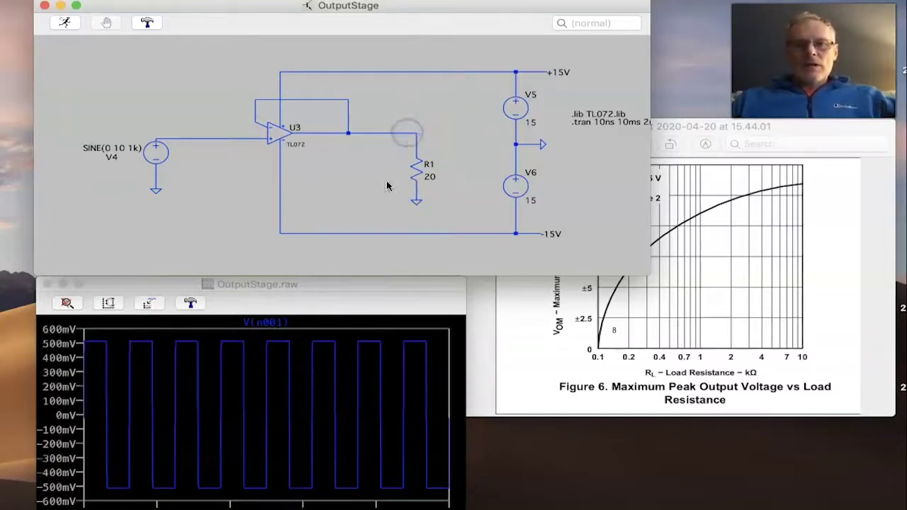
left_click(420, 165)
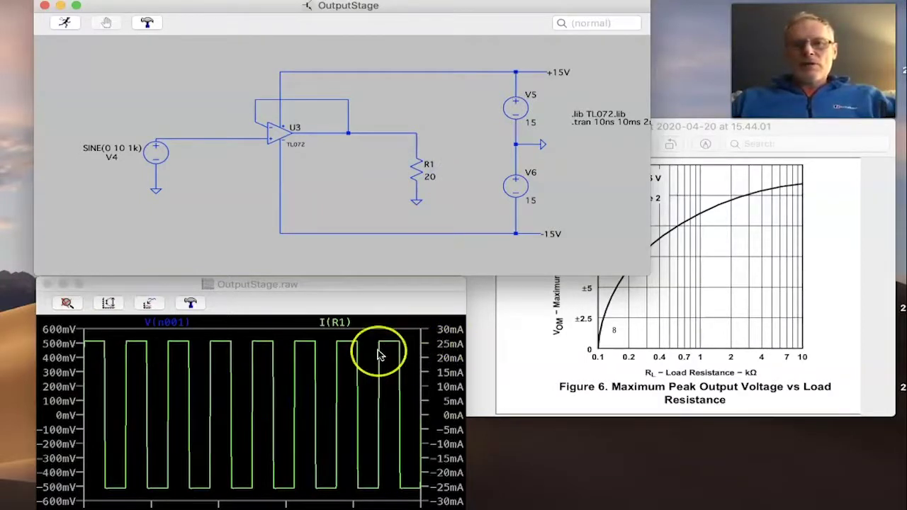
- Set load resistor R1 back to 1000 Ω, consulting the datasheet load-resistance graph
right_click(429, 177)
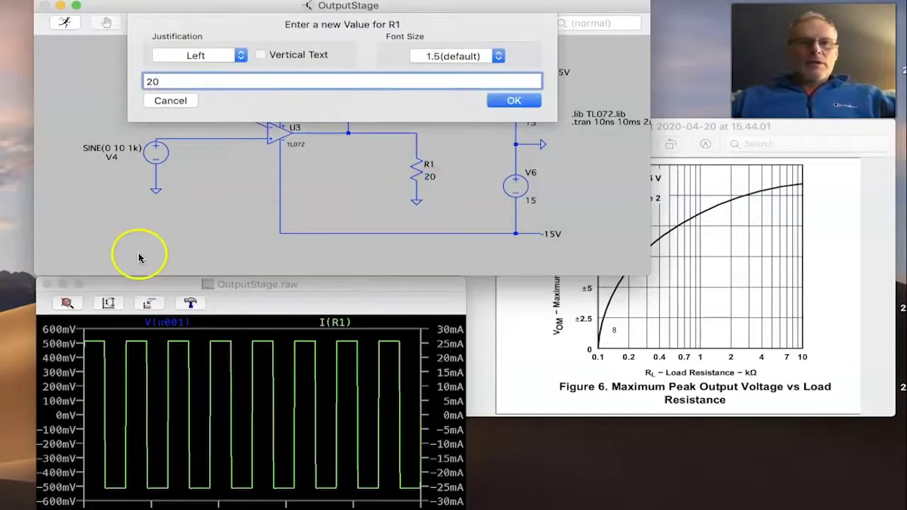
left_click(701, 360)
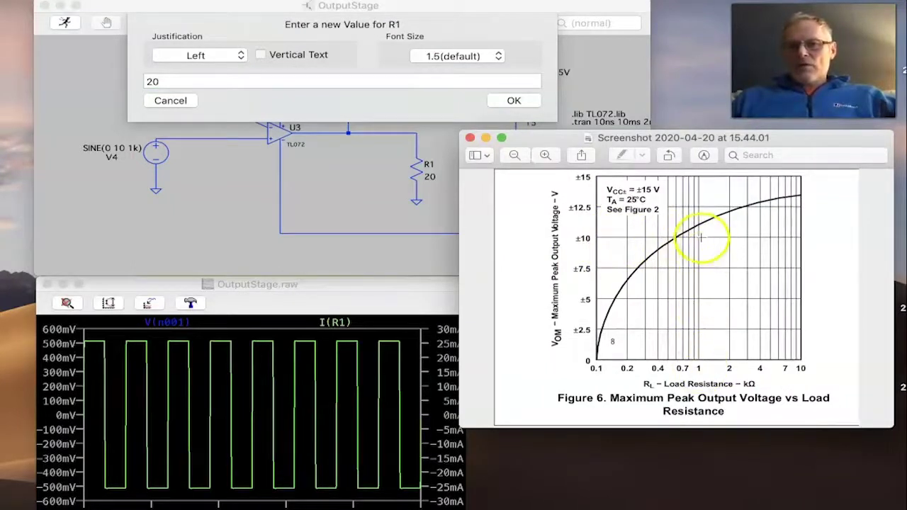
left_click(231, 179)
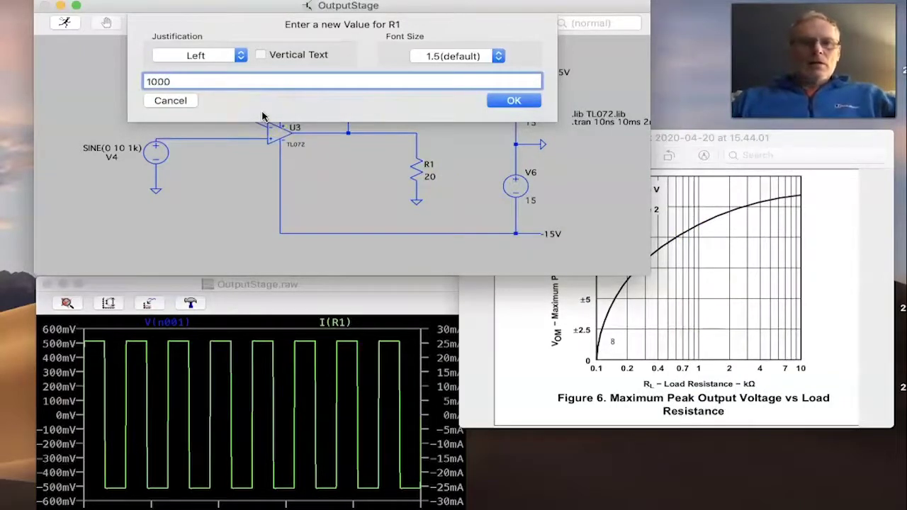
key("Return")
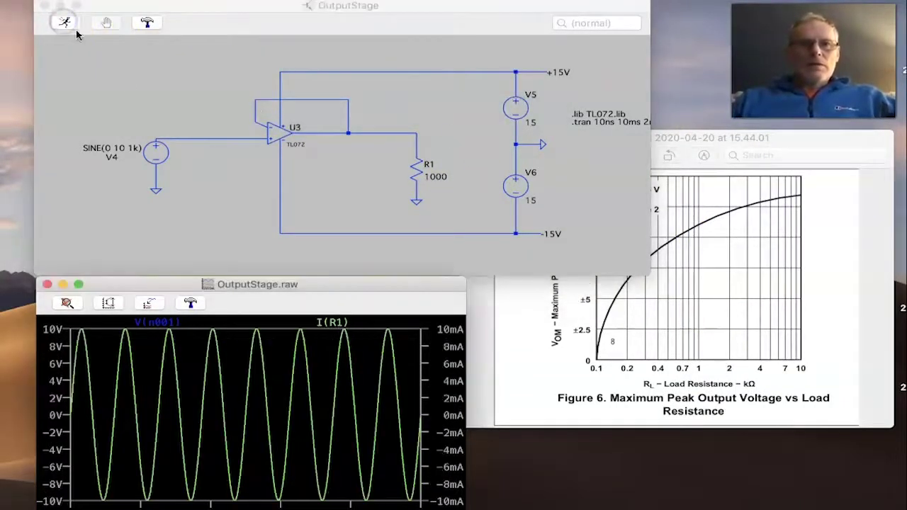
- Rerun and plot V(n001) and I(R1), now clean ±10 V and ±10 mA sines
left_click(212, 139)
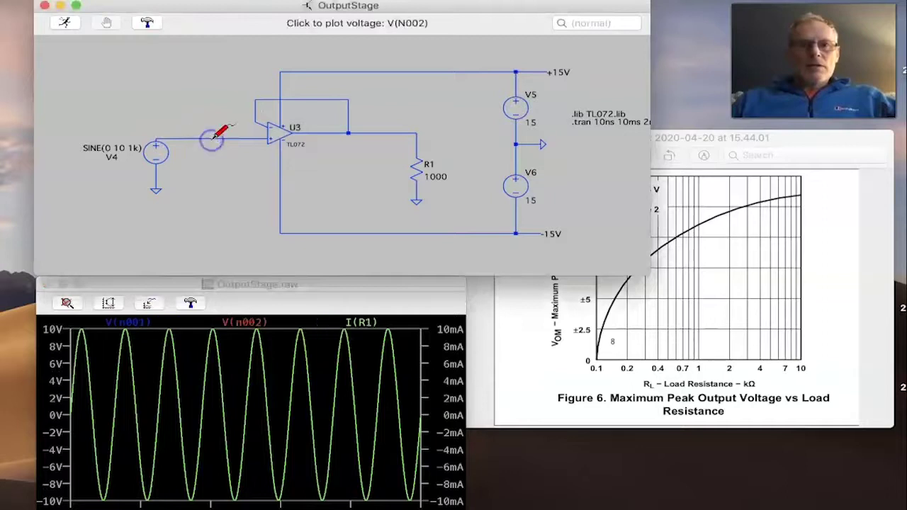
left_click(376, 134)
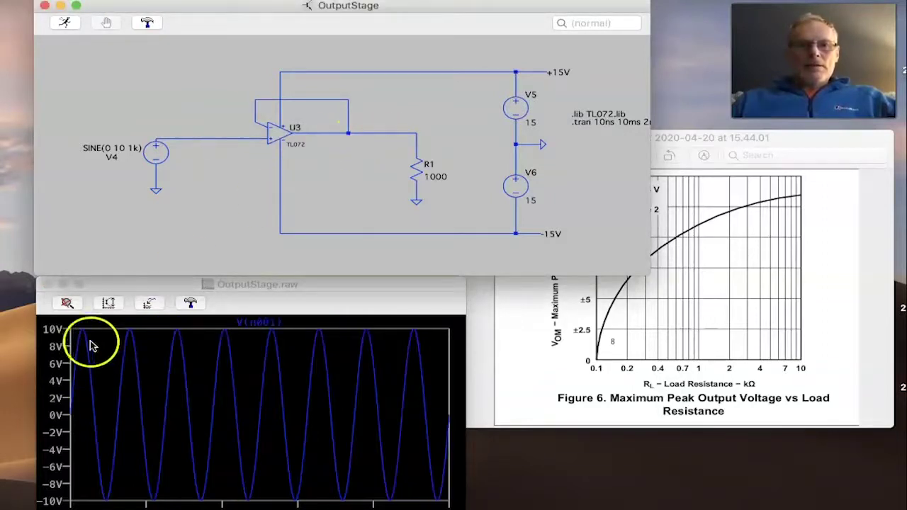
left_click(420, 169)
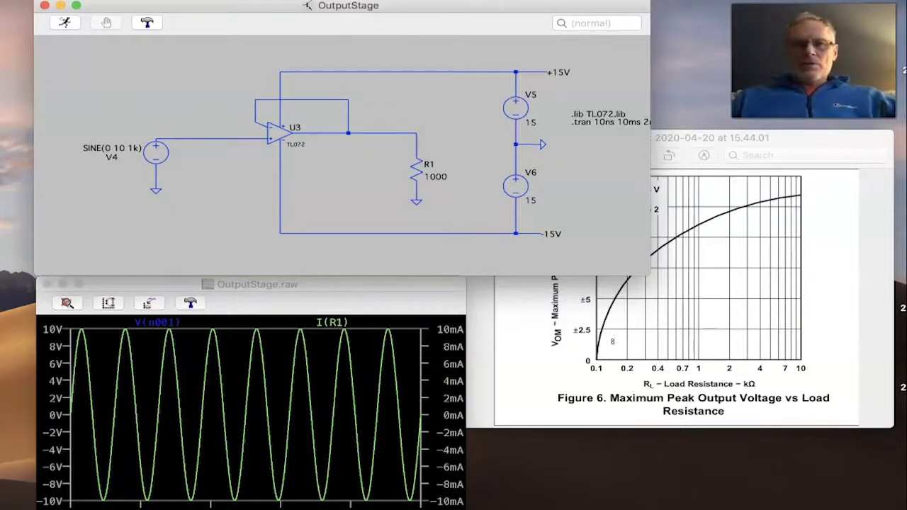
- Review the op-amp internal schematic, then place the Figure 6 output-versus-load graph beside the circuit
key("super+grave")
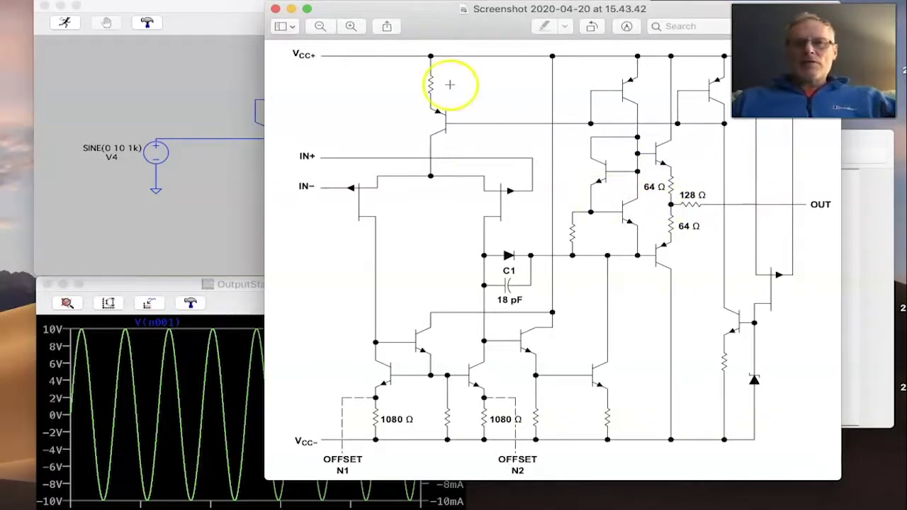
left_click_drag(435, 27, 520, 21)
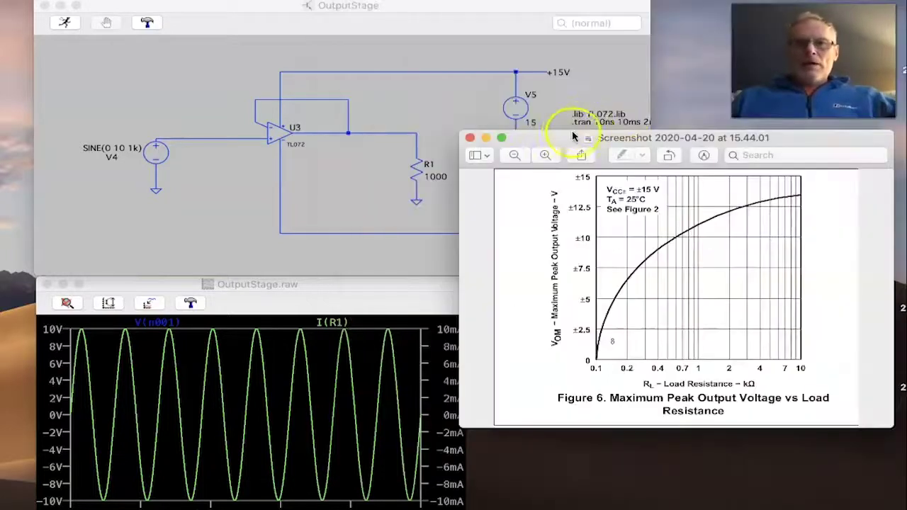
left_click_drag(574, 150, 572, 232)
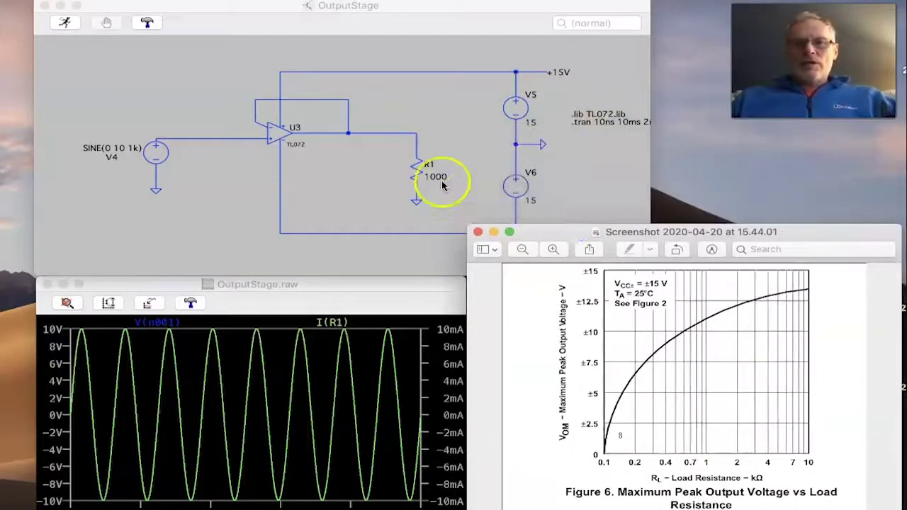